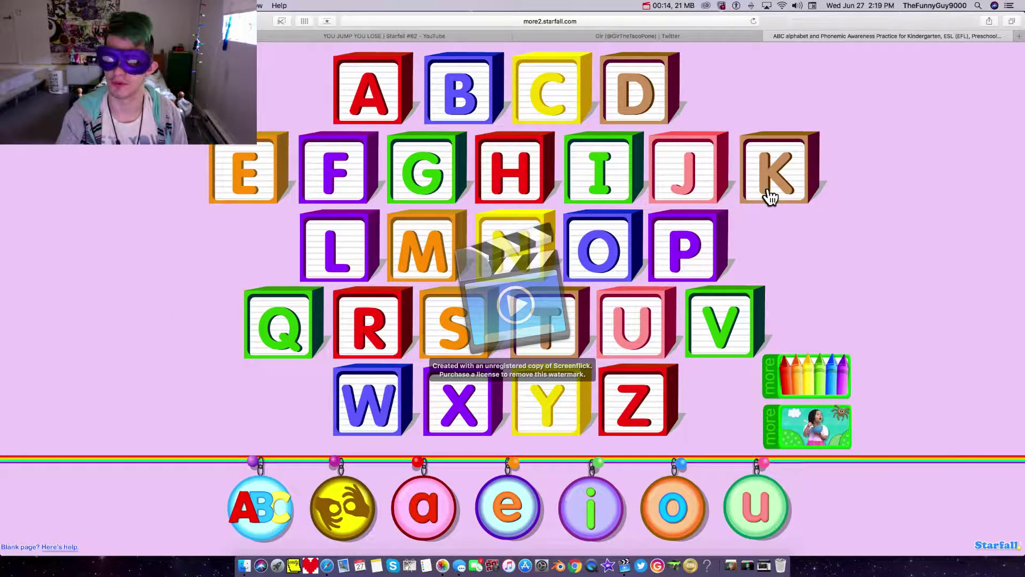
Open the Letter K lesson, pass the big Kk letters, and animate the k in 'kangaroo'.
left_click(781, 178)
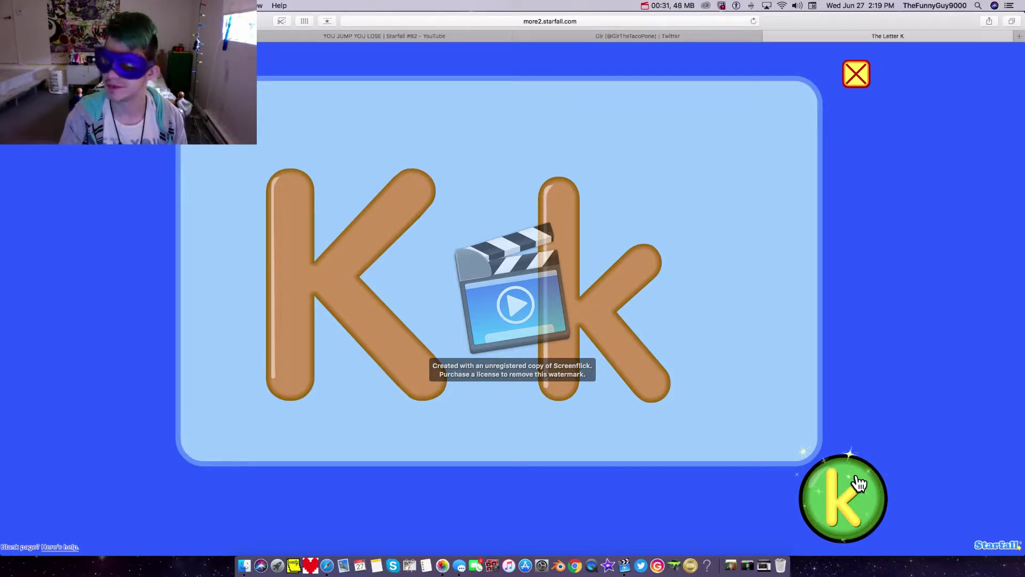
left_click(858, 481)
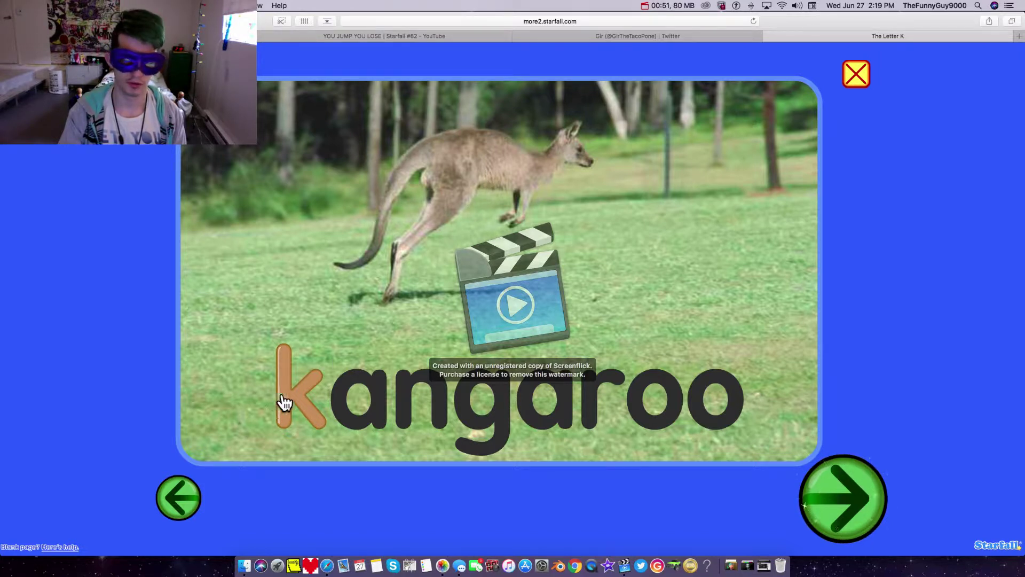
left_click(285, 401)
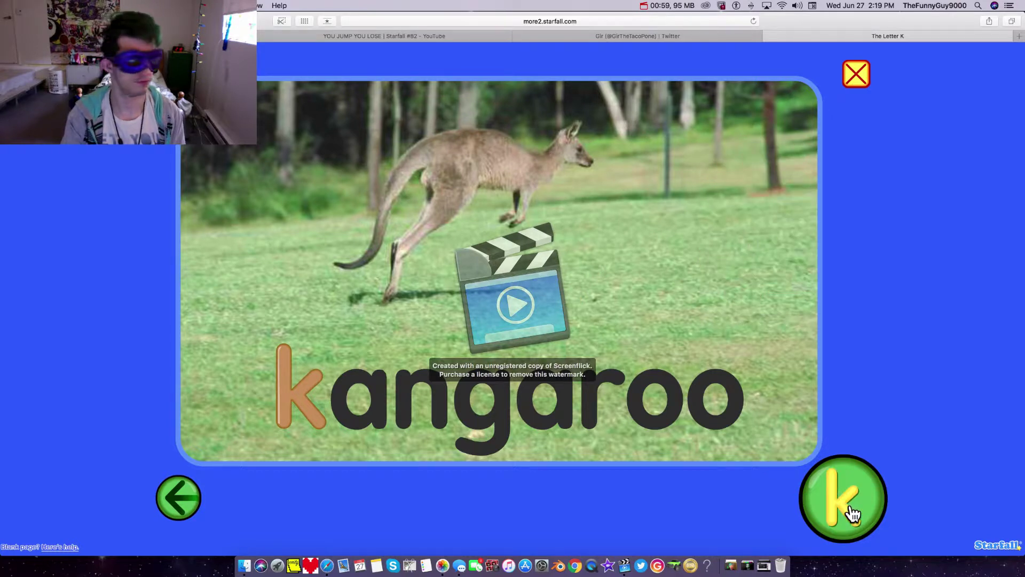
Reveal 'kittens' under the kitten photo, then advance to the kitchen scene.
left_click(851, 513)
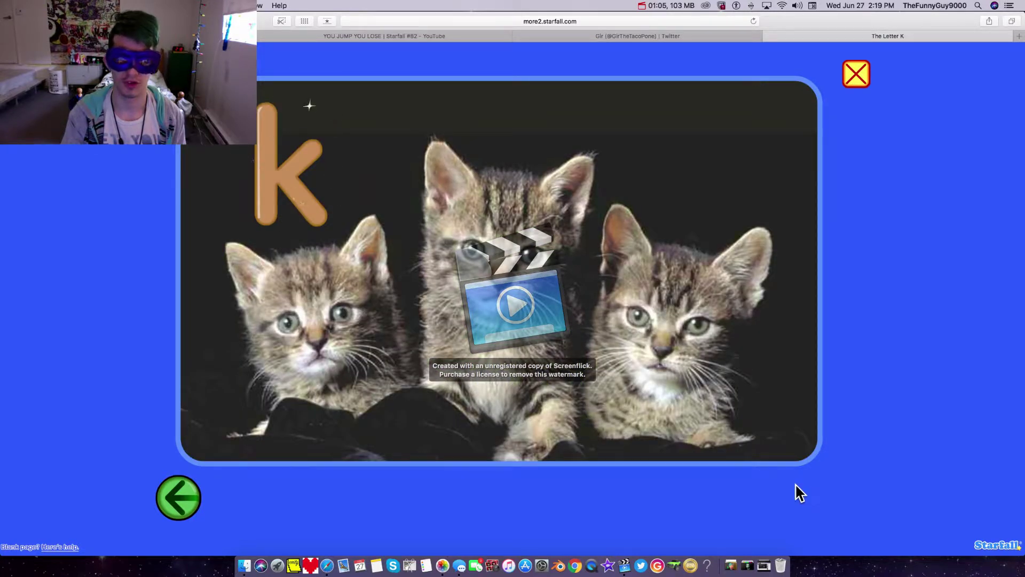
left_click(288, 180)
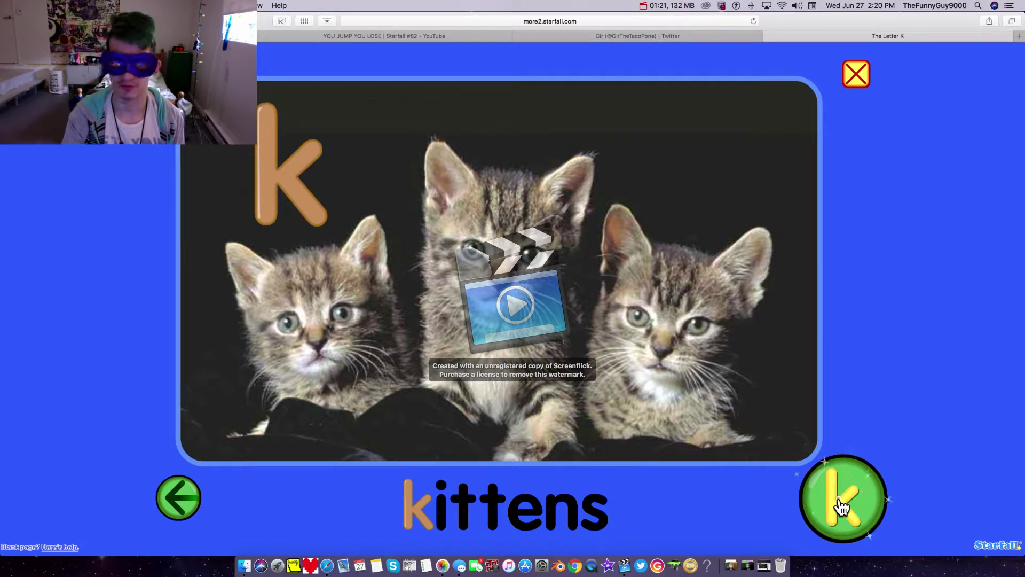
left_click(842, 506)
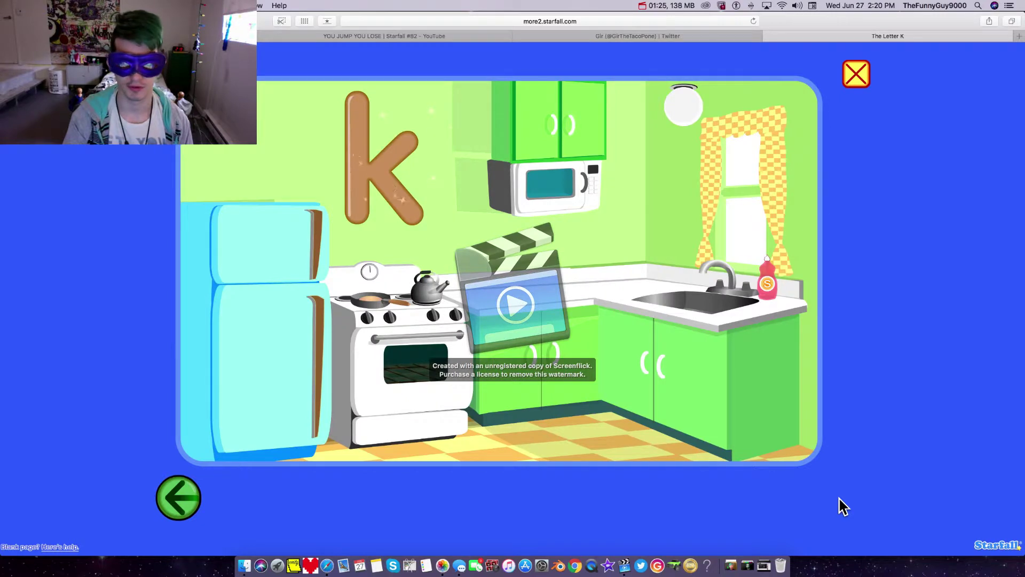
Show the word 'kitchen' under the scene and animate the soap bottle by the sink.
left_click(372, 178)
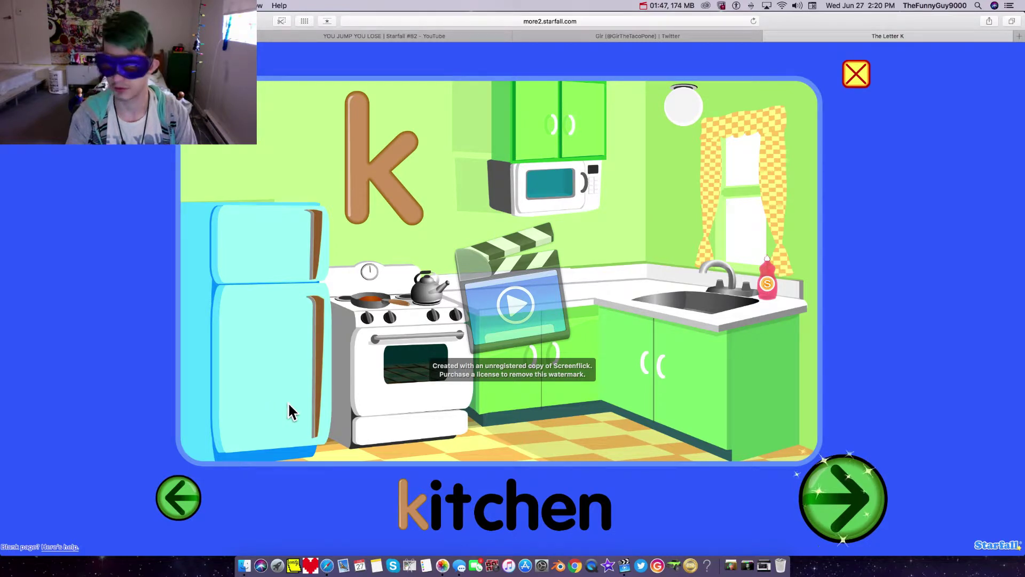
left_click(768, 286)
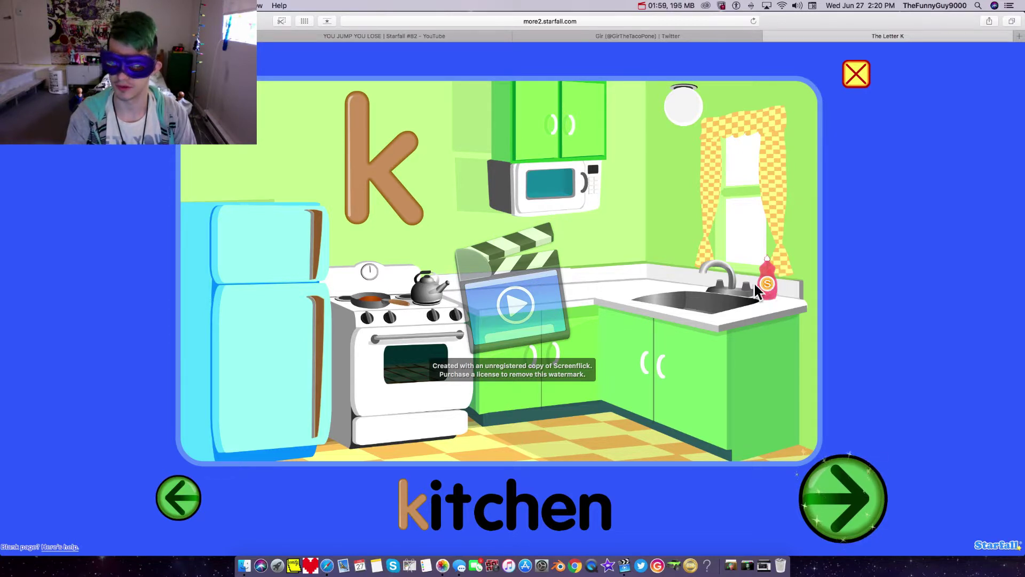
Advance to the animal picker and pick the koala so 'koala' appears.
left_click(842, 498)
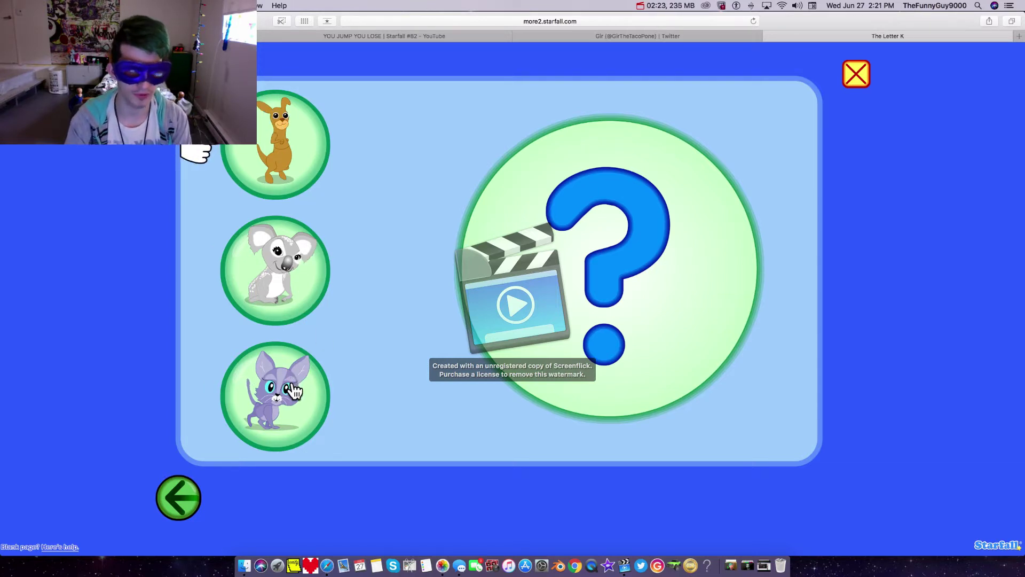
left_click(269, 258)
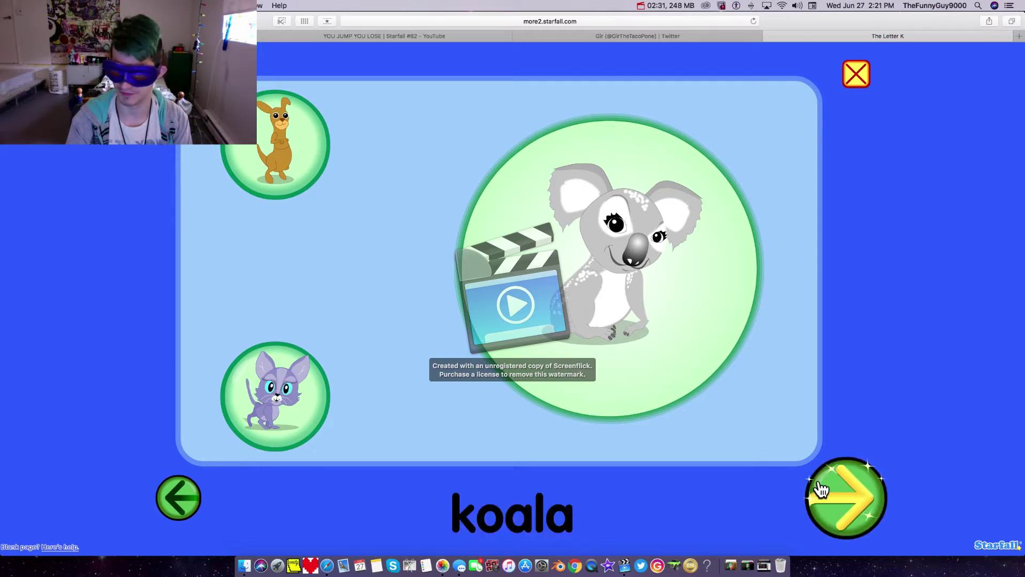
Enter the alphabet maze and move the koala one step onto B.
left_click(826, 487)
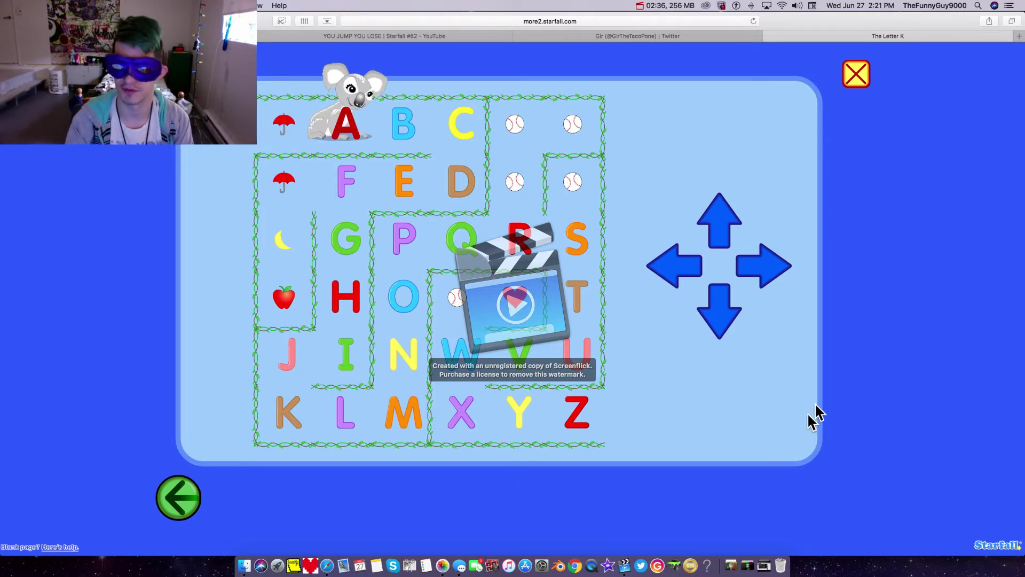
left_click(784, 276)
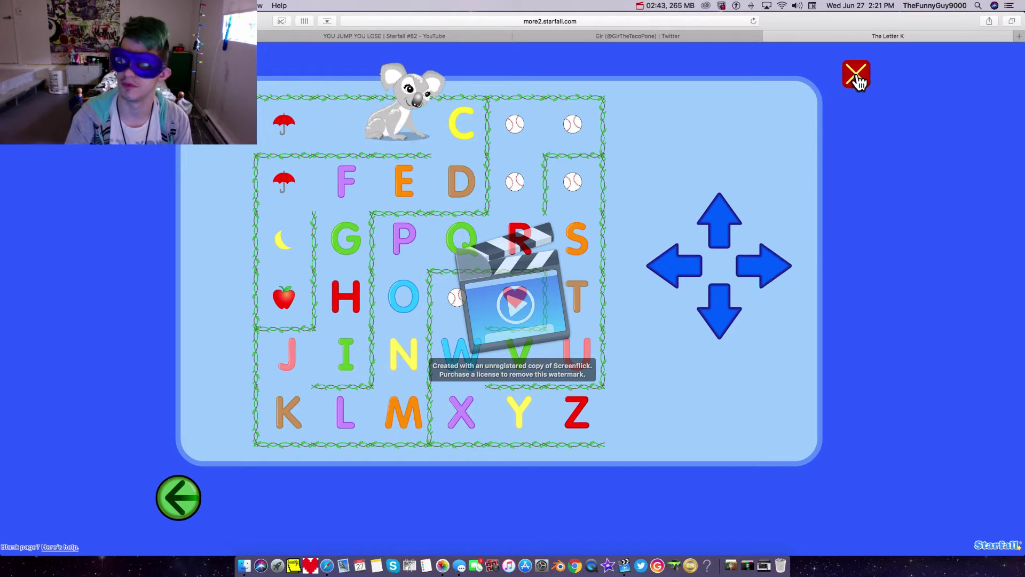
left_click(857, 76)
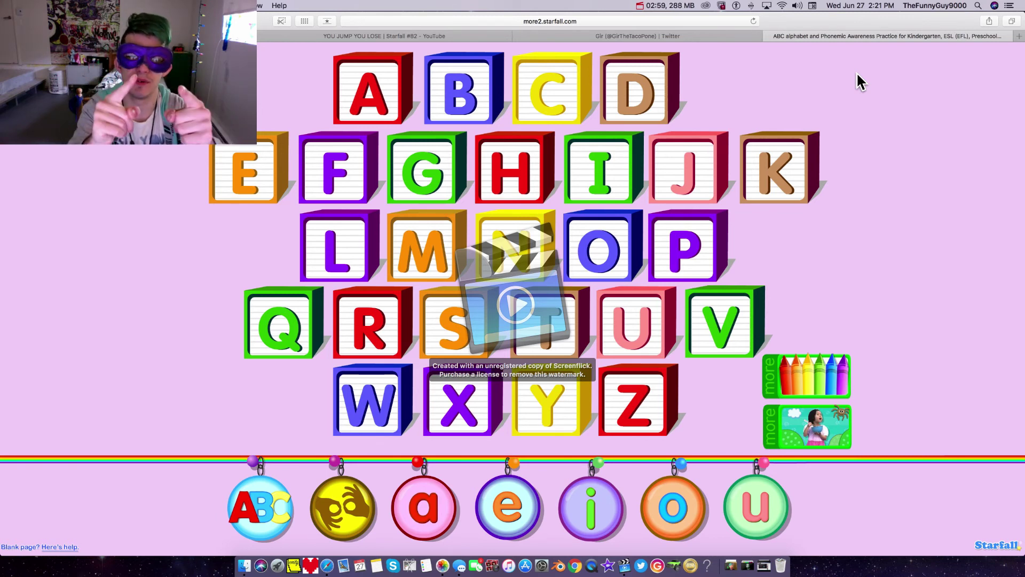
left_click(642, 6)
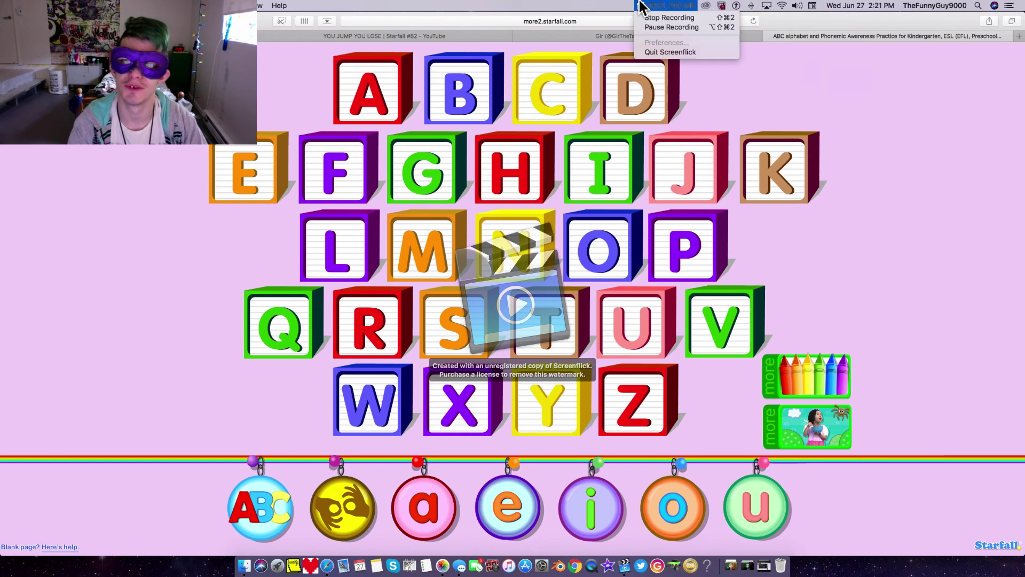